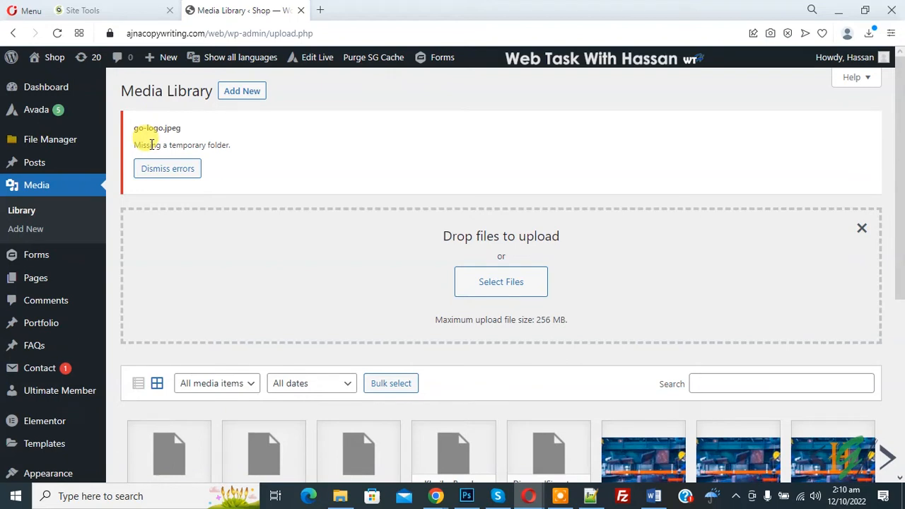
Copy the missing-temporary-folder upload error and switch to the hosting File Manager.
left_click_drag(134, 145, 243, 151)
left_click(242, 152)
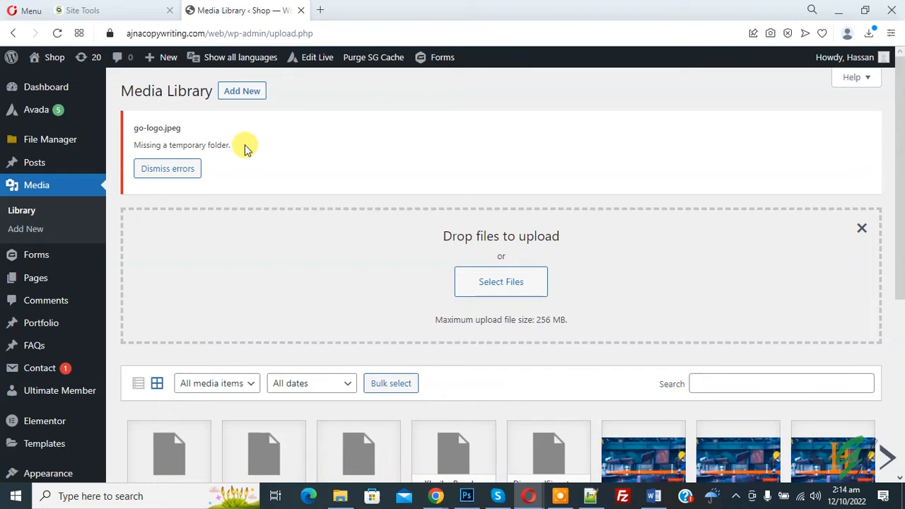
left_click(150, 13)
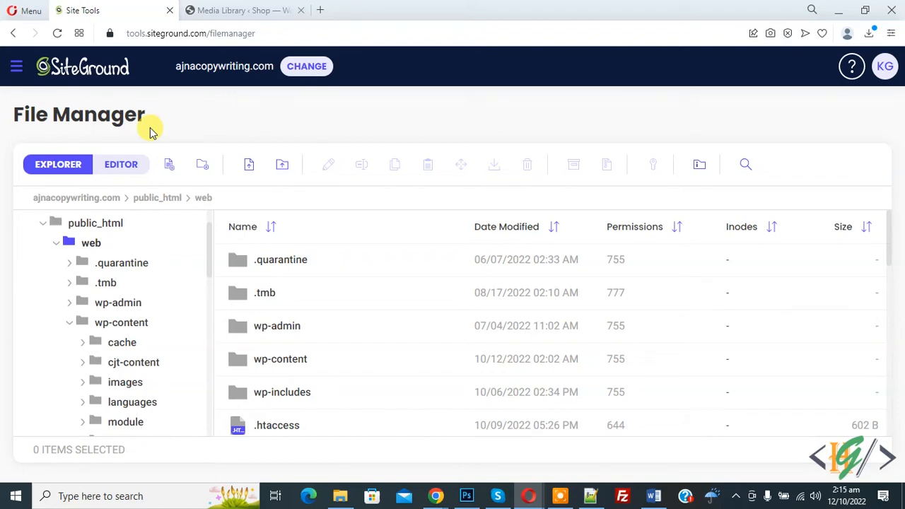
scroll(311, 283, "down", 5)
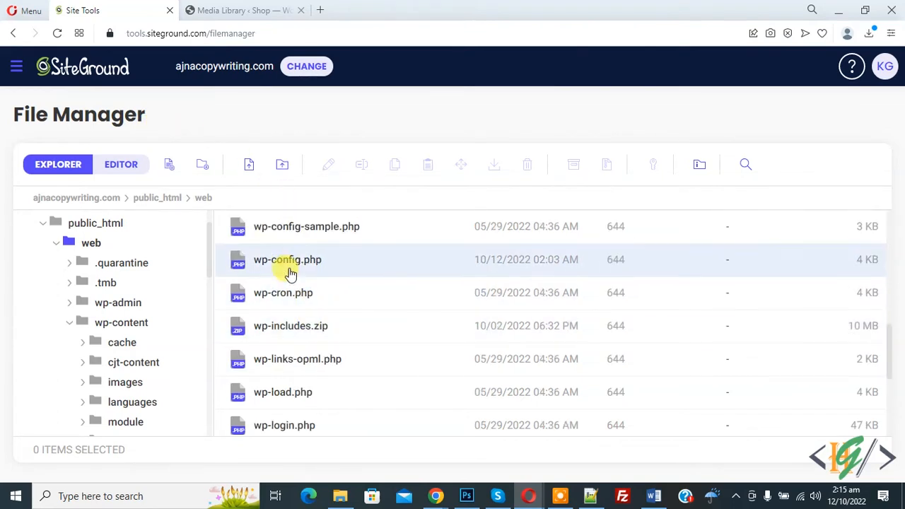
Open wp-config.php in the File Manager's built-in editor.
right_click(290, 263)
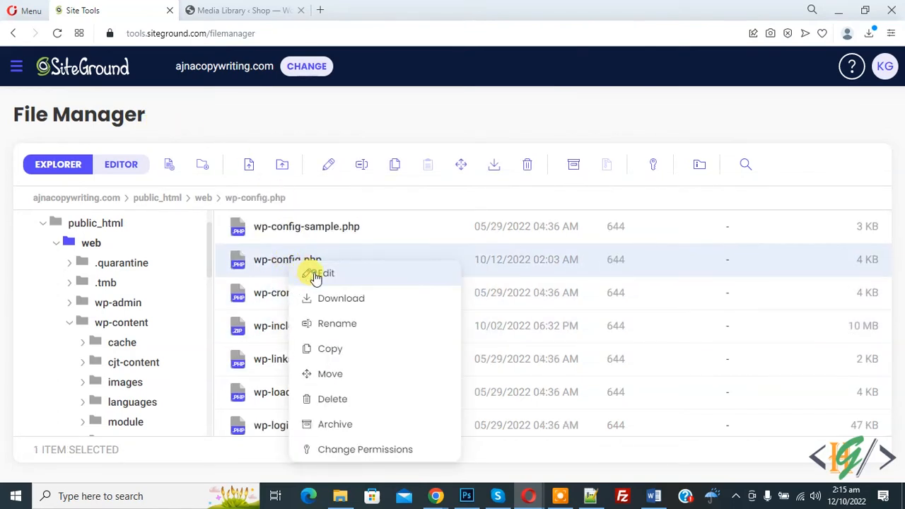
left_click(313, 274)
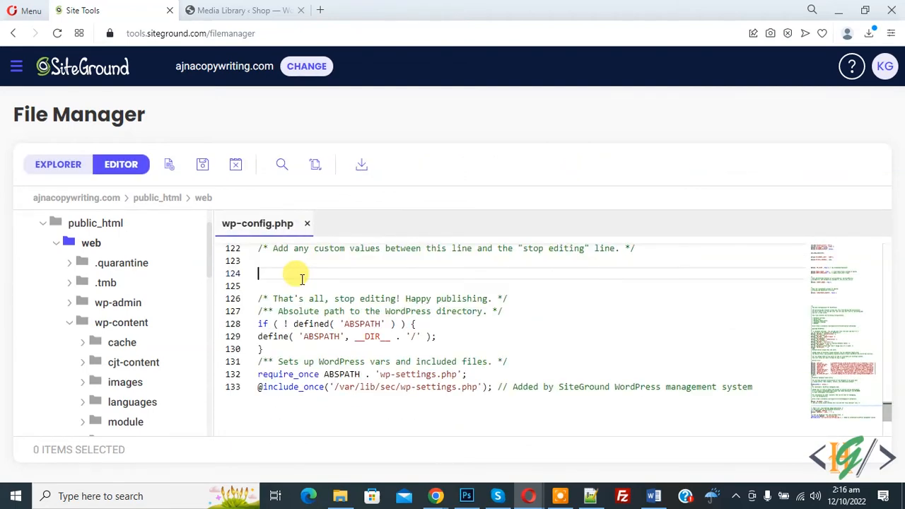
Paste define('WP_TEMP_DIR', dirname(__FILE__) . '/wp-content/temp/'); on line 124 and review the path.
type("define('WP_TEMP_DIR', dirname(__FILE__) . '/wp-content/temp/');")
left_click_drag(258, 274, 580, 275)
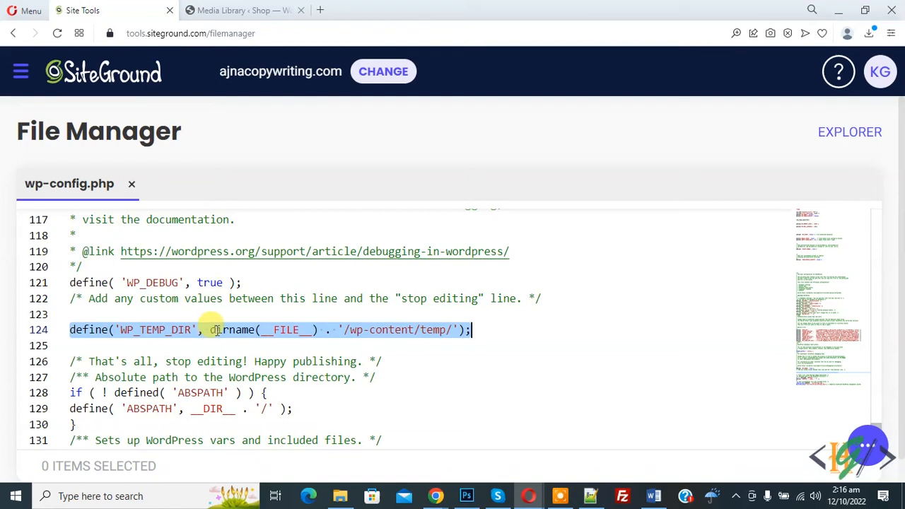
left_click(229, 330)
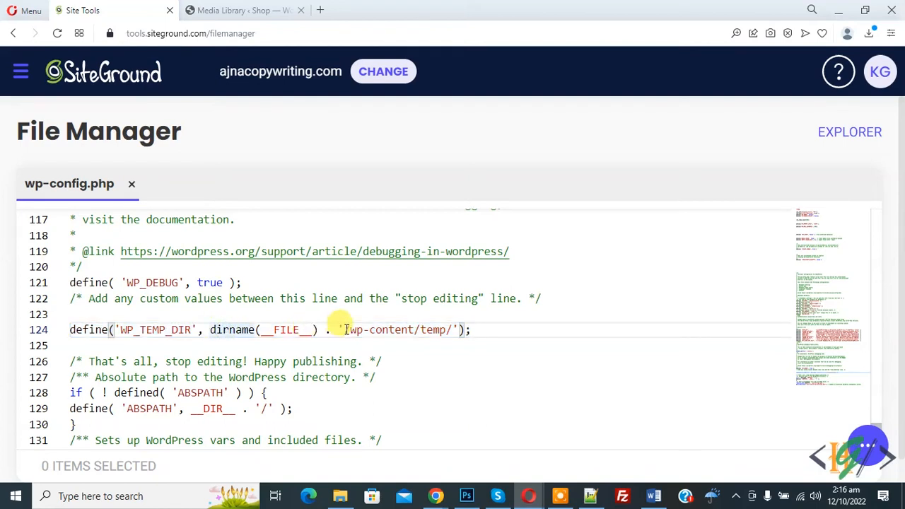
left_click_drag(346, 329, 437, 331)
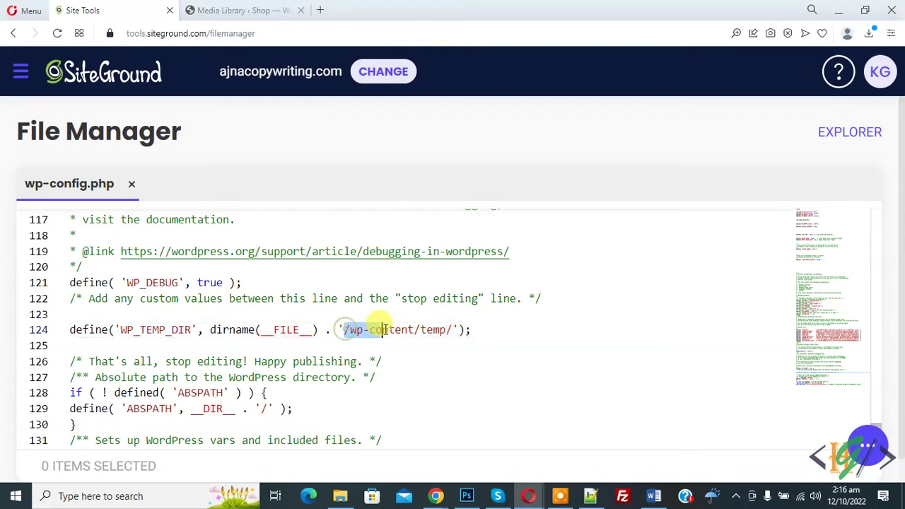
left_click(438, 330)
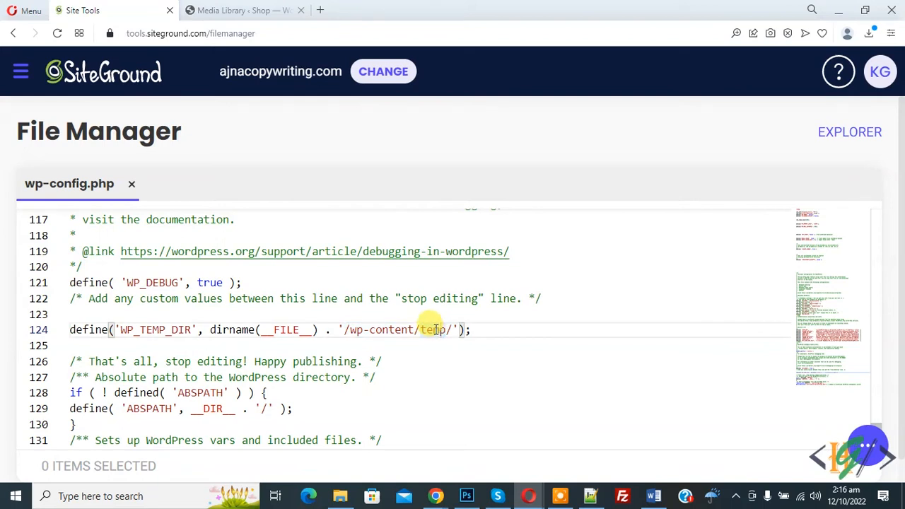
double_click(436, 329)
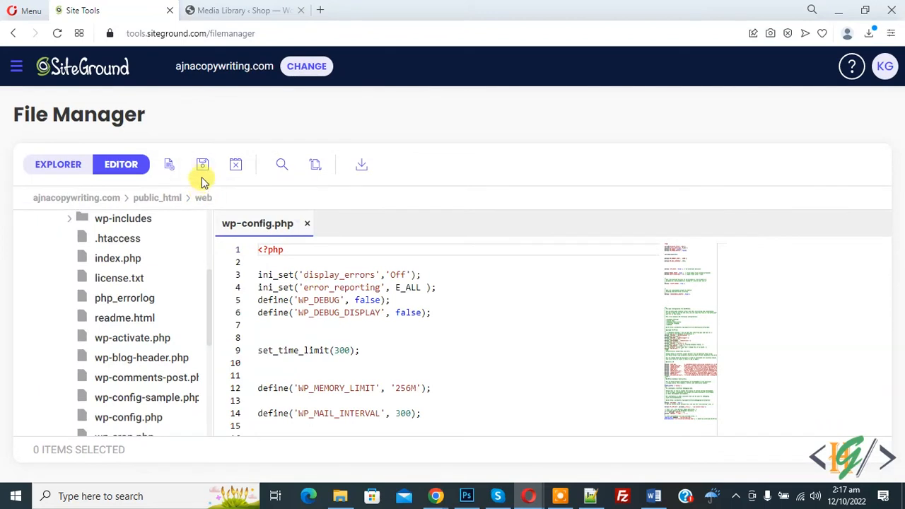
Save the edited wp-config.php and close the editor.
left_click(202, 166)
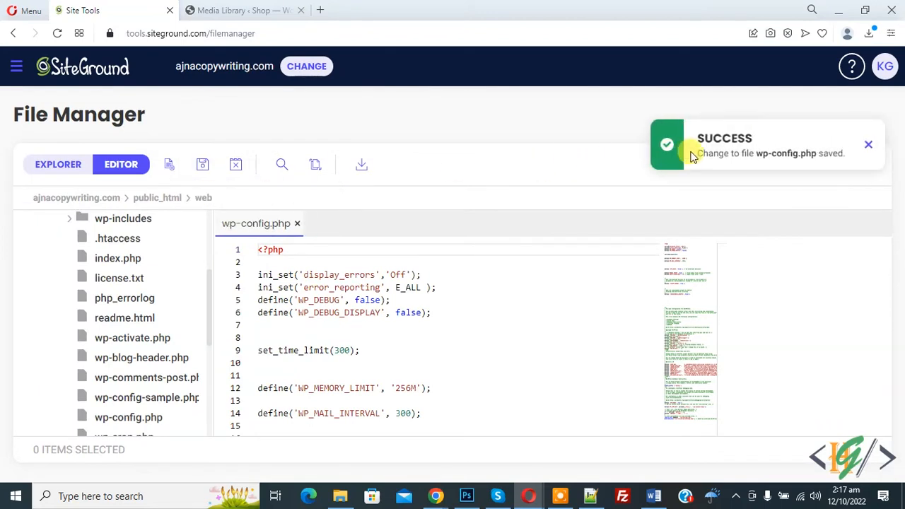
left_click(297, 223)
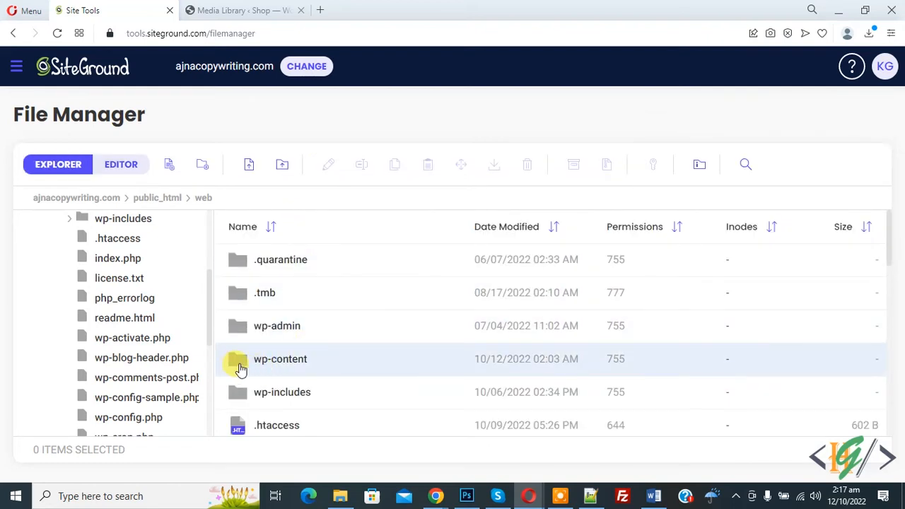
Create a new folder named temp inside wp-content.
double_click(240, 369)
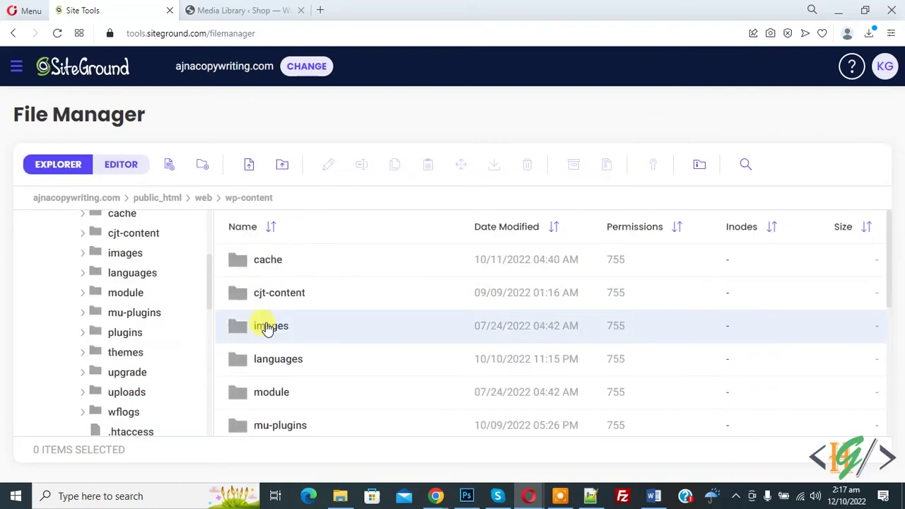
left_click(203, 168)
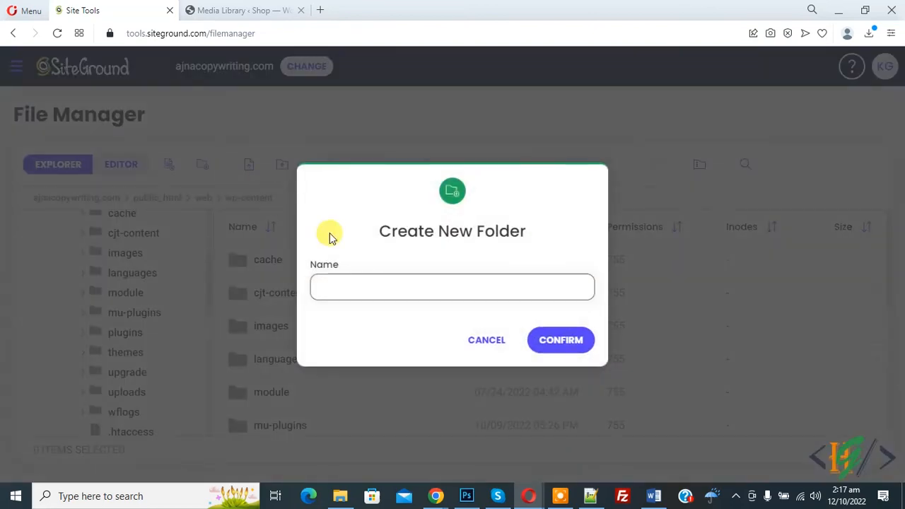
type("temp")
left_click(569, 342)
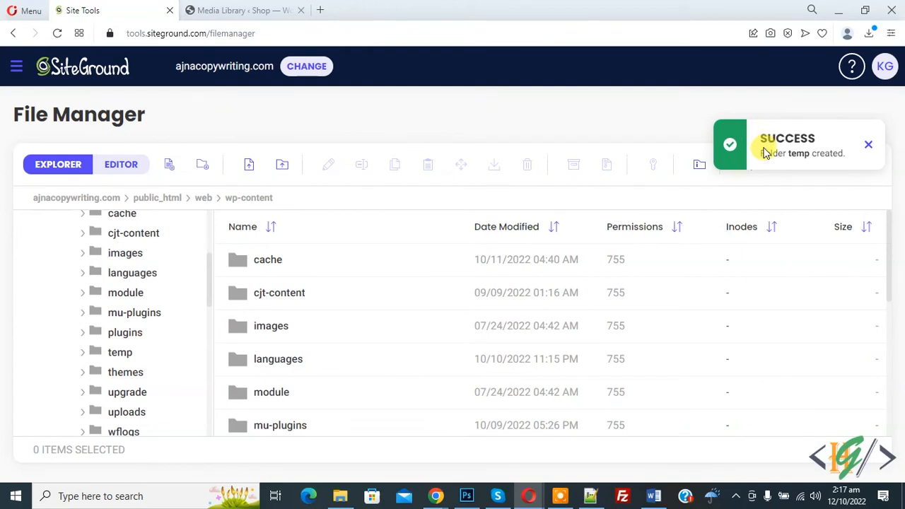
scroll(404, 347, "down", 3)
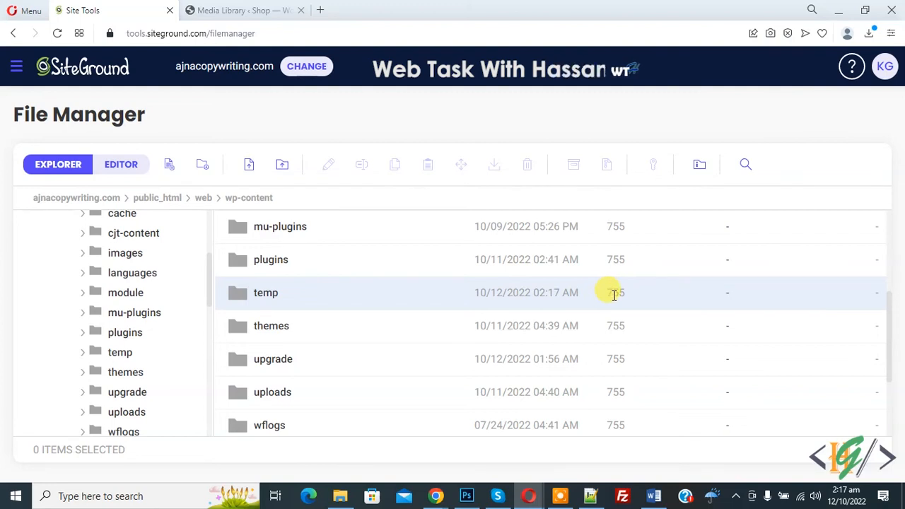
Confirm 755 permissions on the temp folder and return to the Media Library tab.
right_click(275, 300)
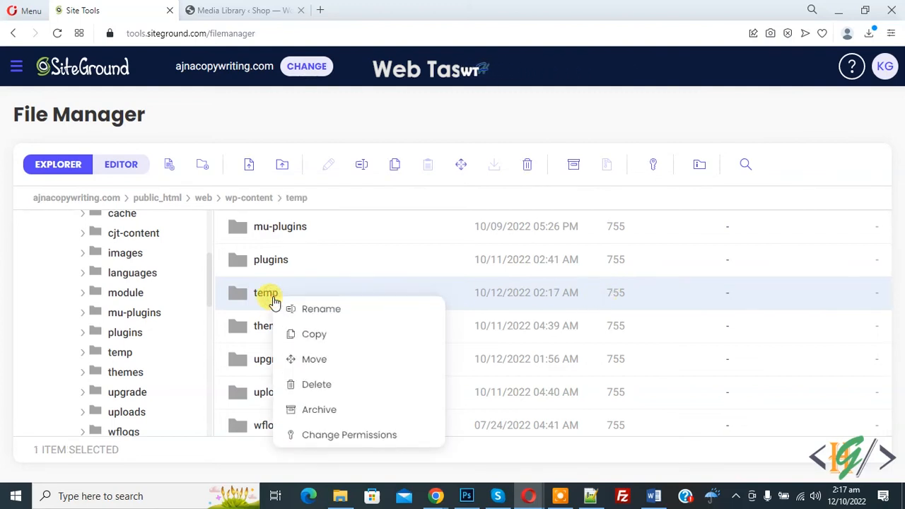
left_click(335, 435)
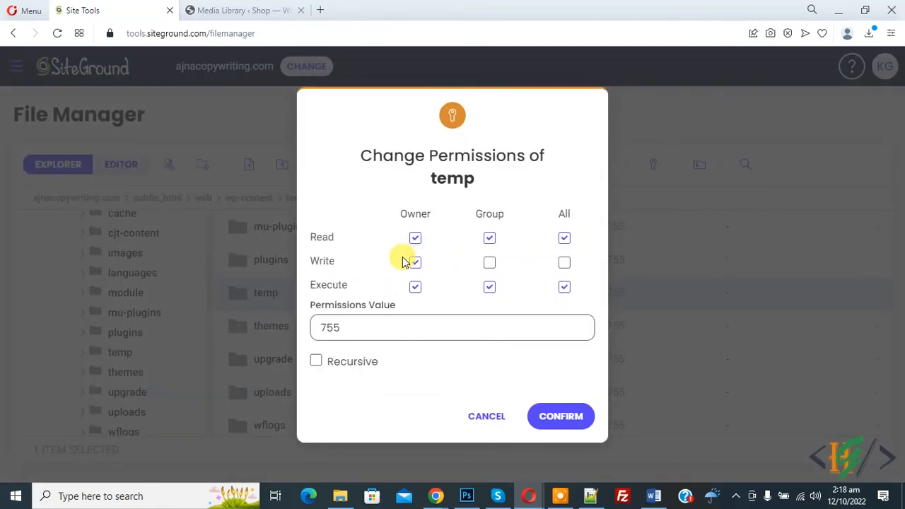
left_click(559, 417)
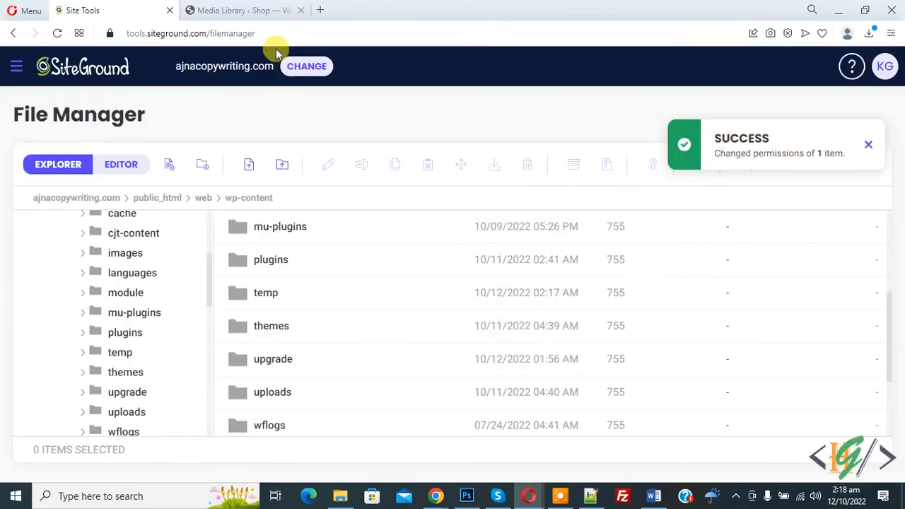
left_click(259, 8)
Reload Media Library, upload Media_Click_Logo_1.png and view its attachment details.
left_click(57, 33)
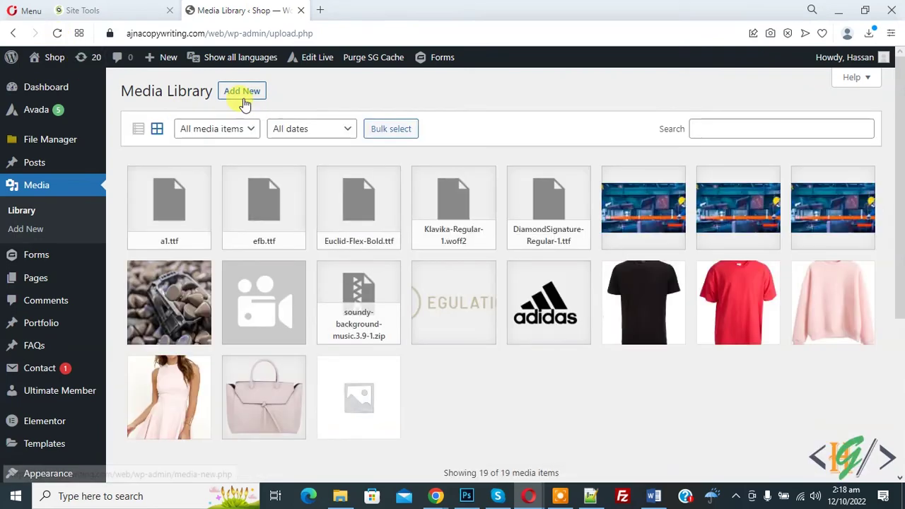
left_click(242, 92)
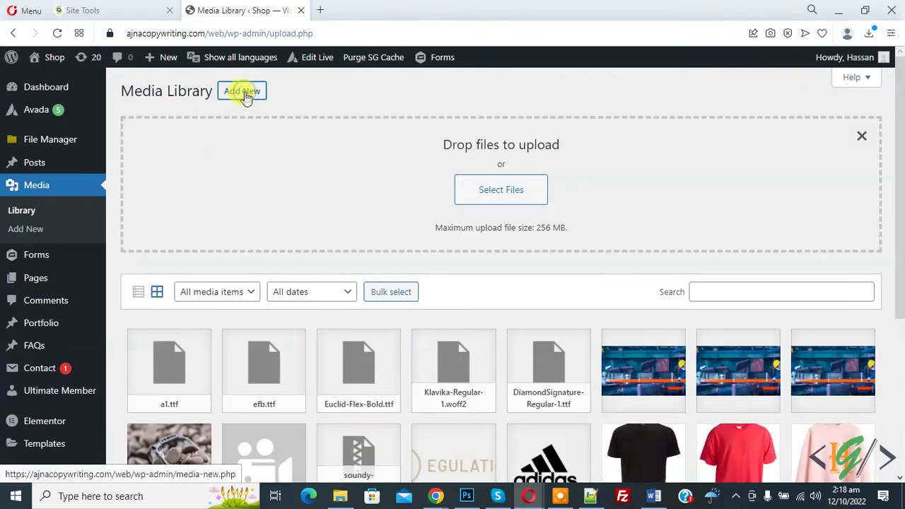
left_click(491, 195)
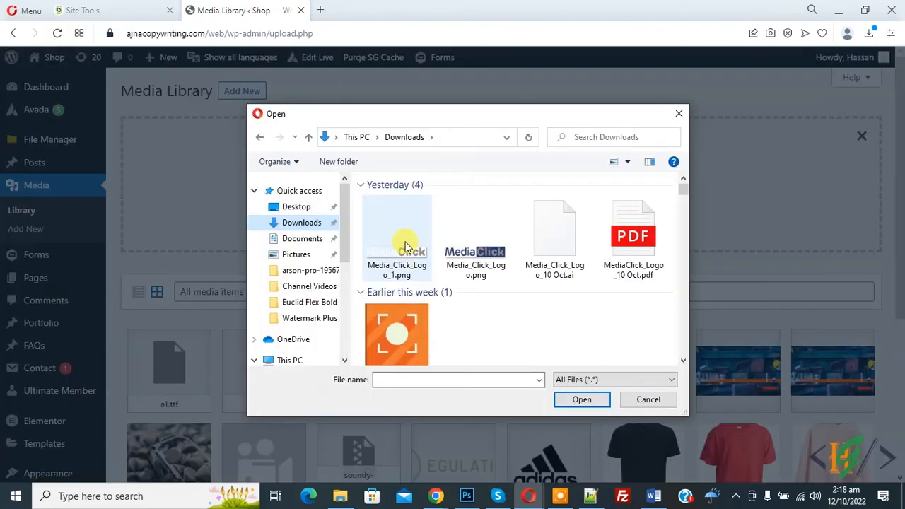
mouse_move(398, 238)
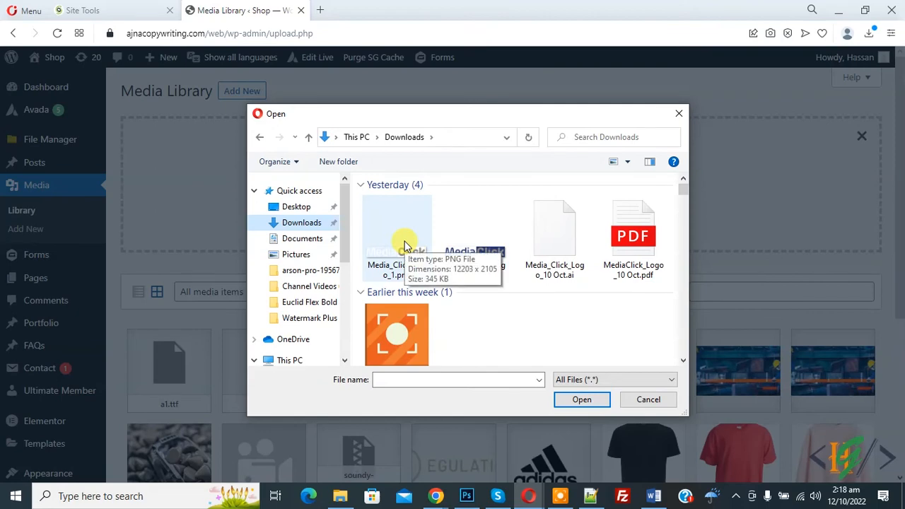
left_click(403, 253)
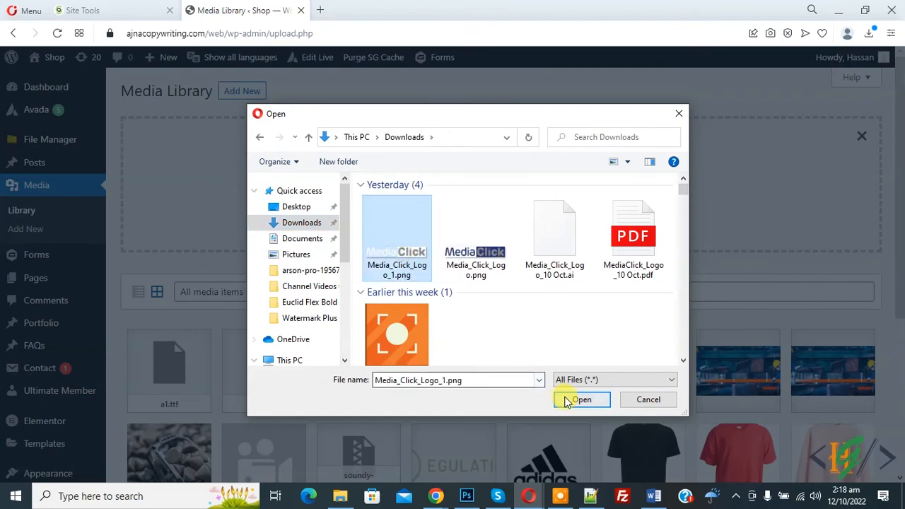
left_click(566, 399)
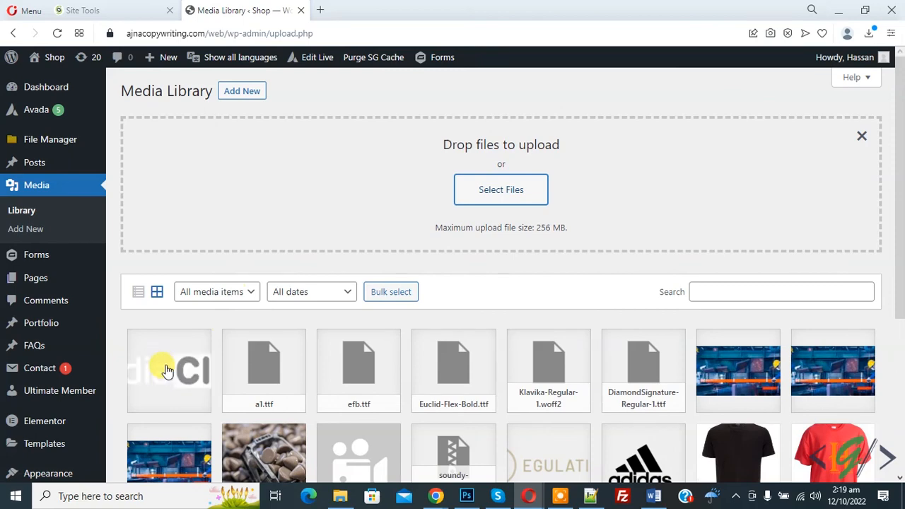
left_click(167, 372)
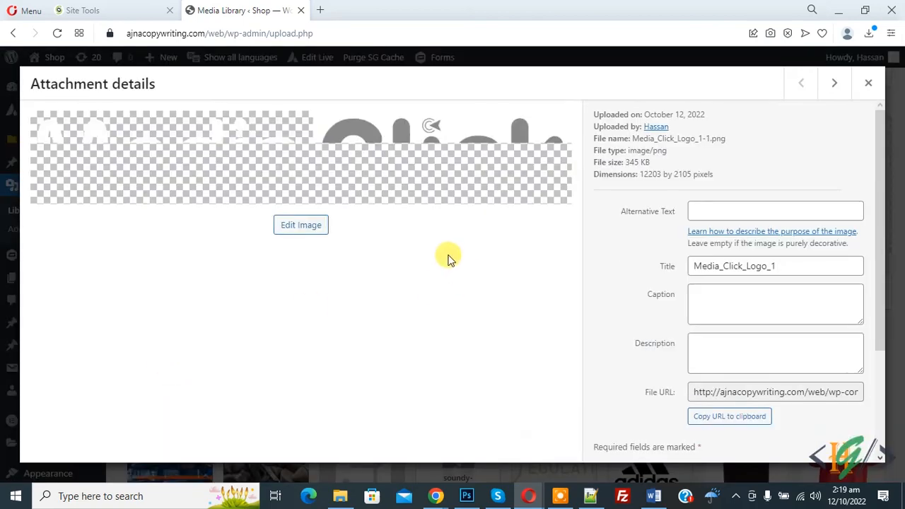